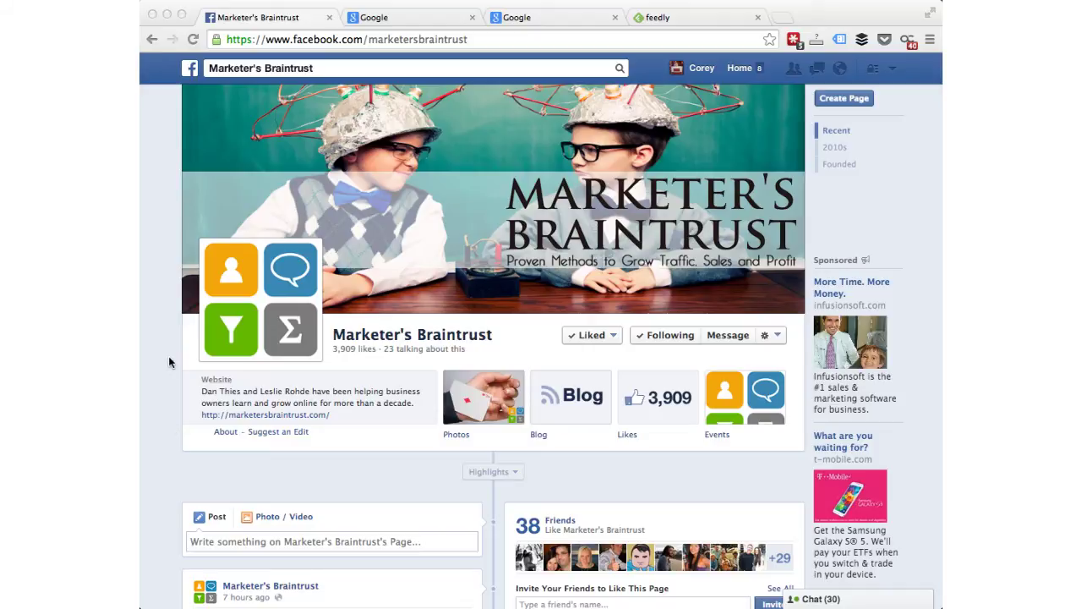
Step: Select the username marketersbraintrust in the Facebook page's web address, then go to the graph.facebook.com/PAGENAMEHERE tab
scroll(169, 362, down, 5)
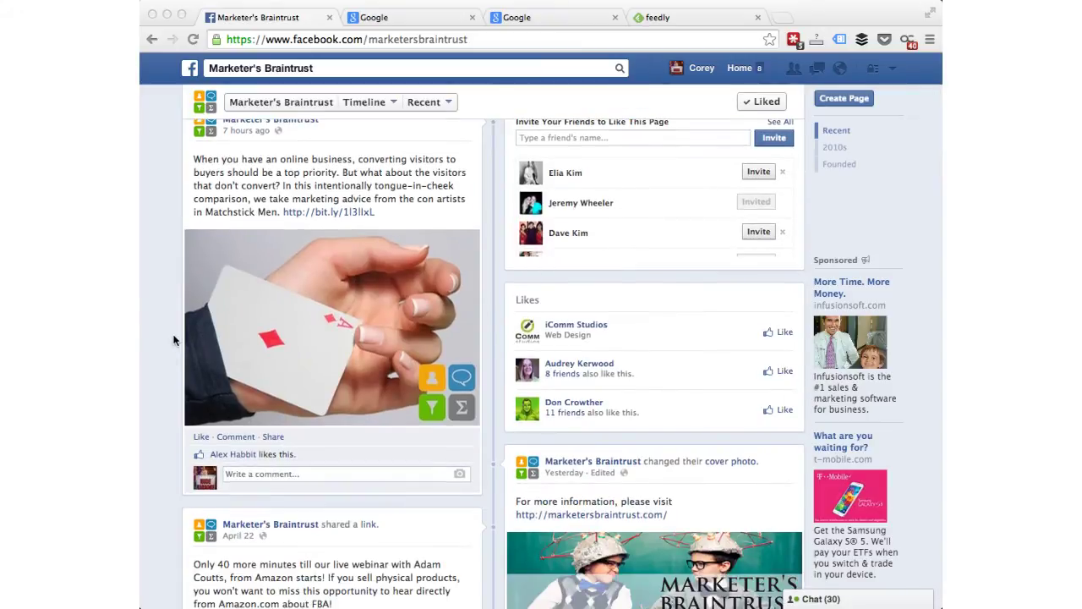
scroll(173, 339, up, 5)
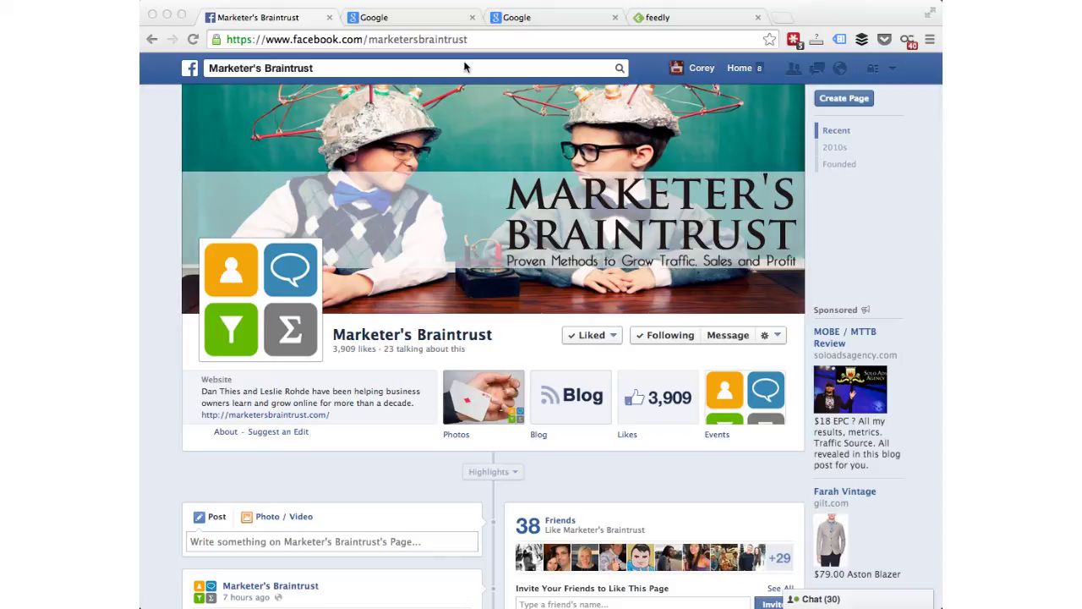
click(481, 40)
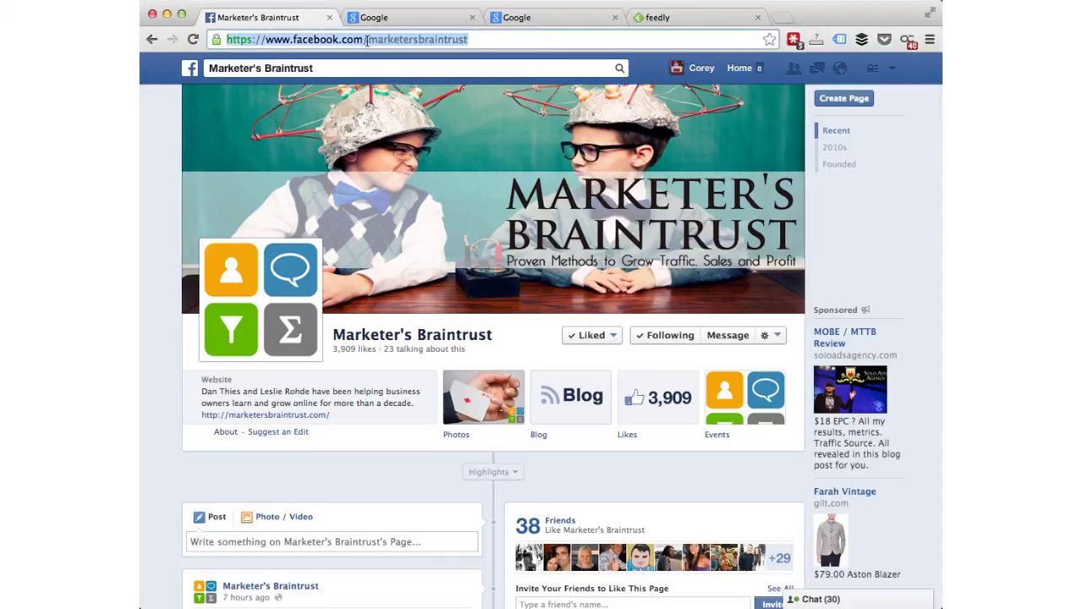
click(367, 40)
drag(367, 40, 470, 42)
key(super+c)
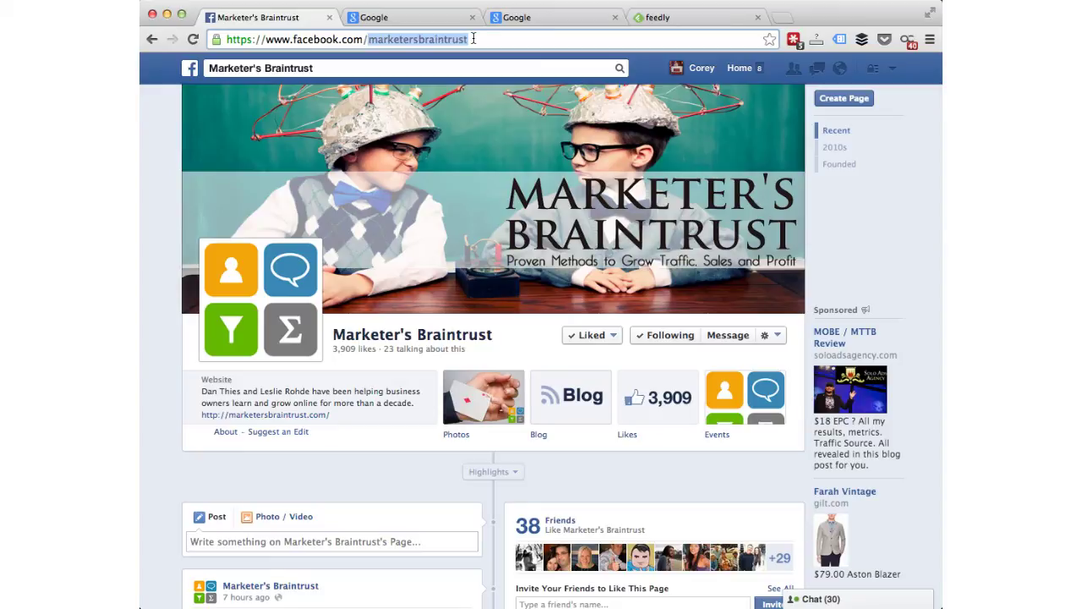
click(398, 17)
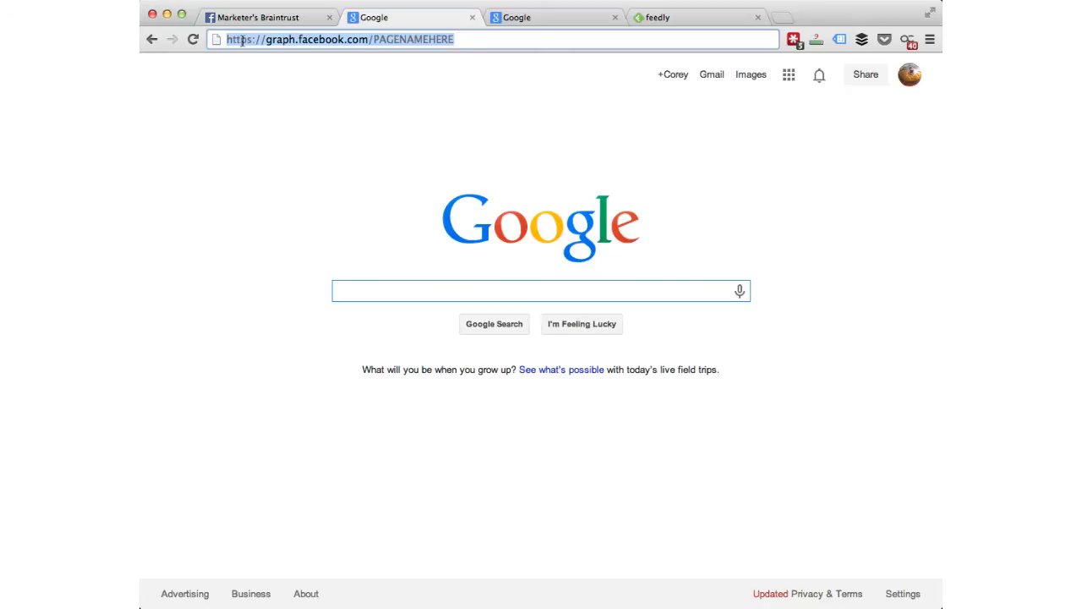
Step: Replace PAGENAMEHERE with marketersbraintrust and load graph.facebook.com/marketersbraintrust to show the page's JSON
click(386, 39)
drag(373, 38, 457, 40)
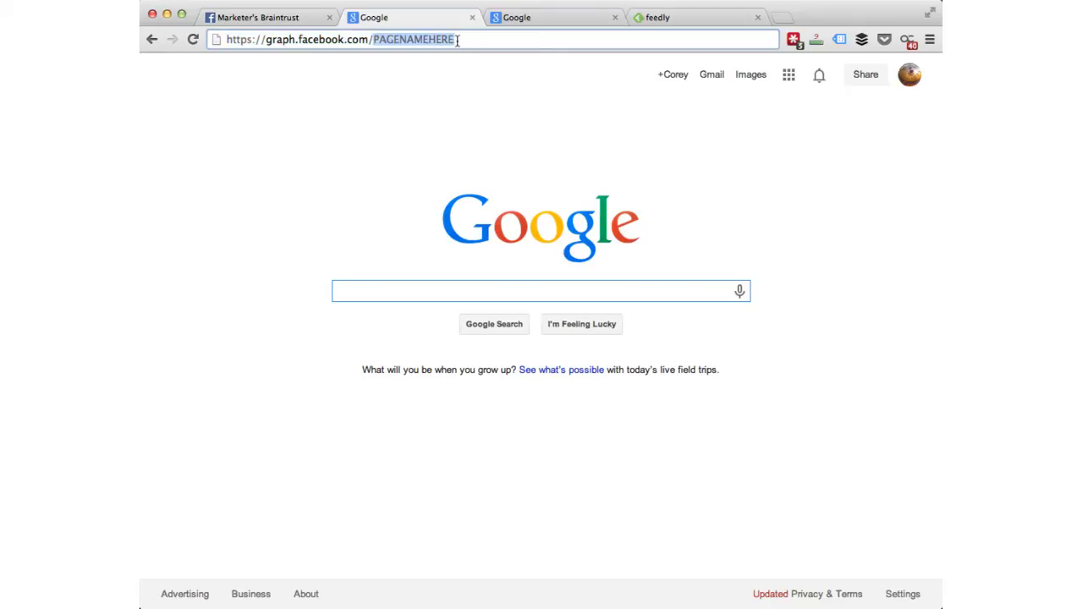
key(super+v)
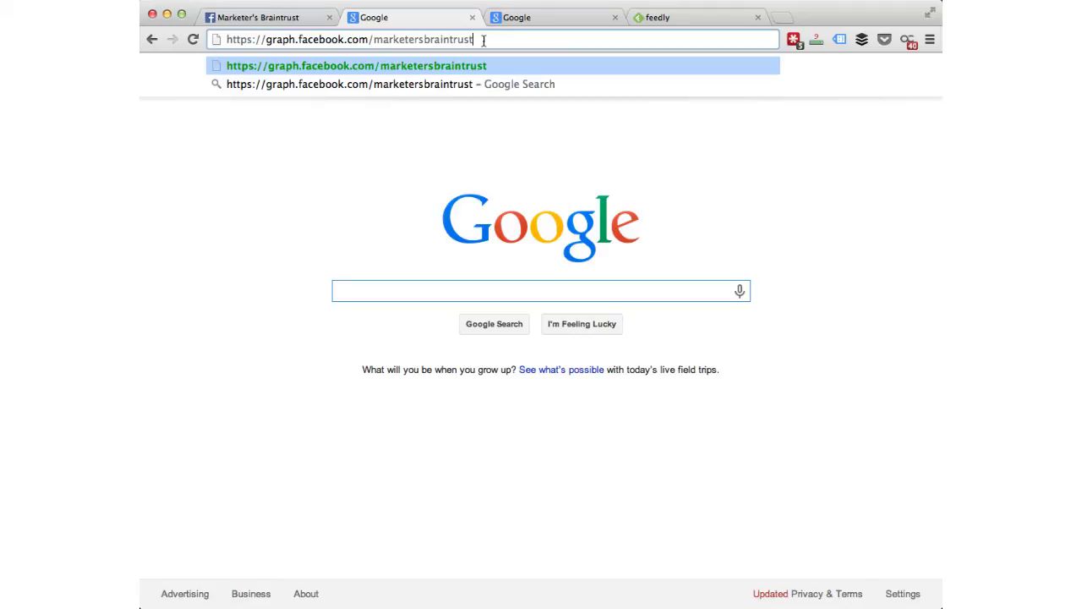
key(Return)
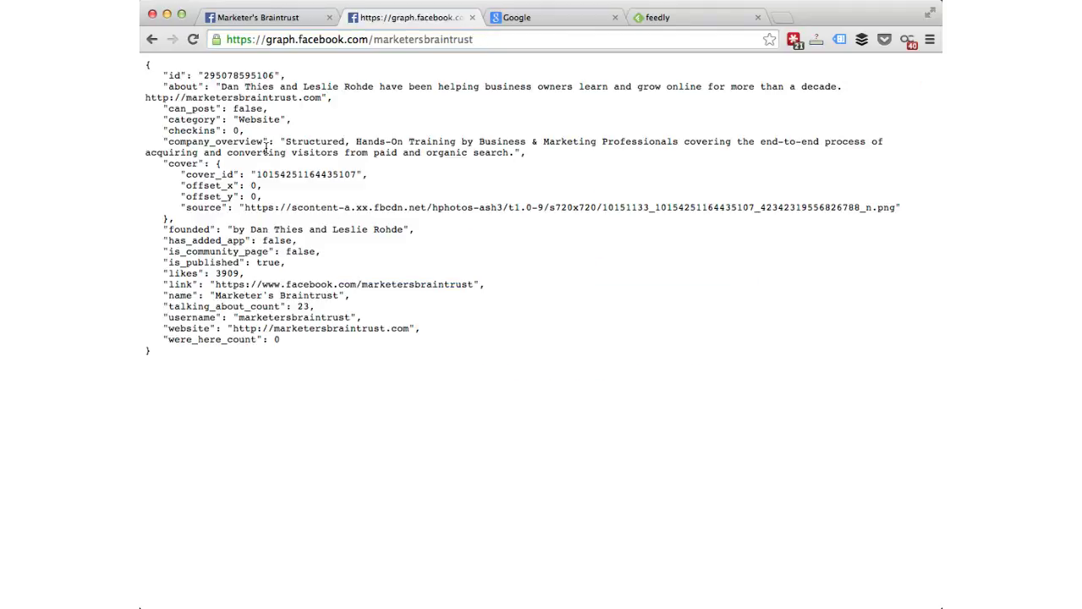
drag(167, 75, 203, 75)
key(super+c)
click(294, 77)
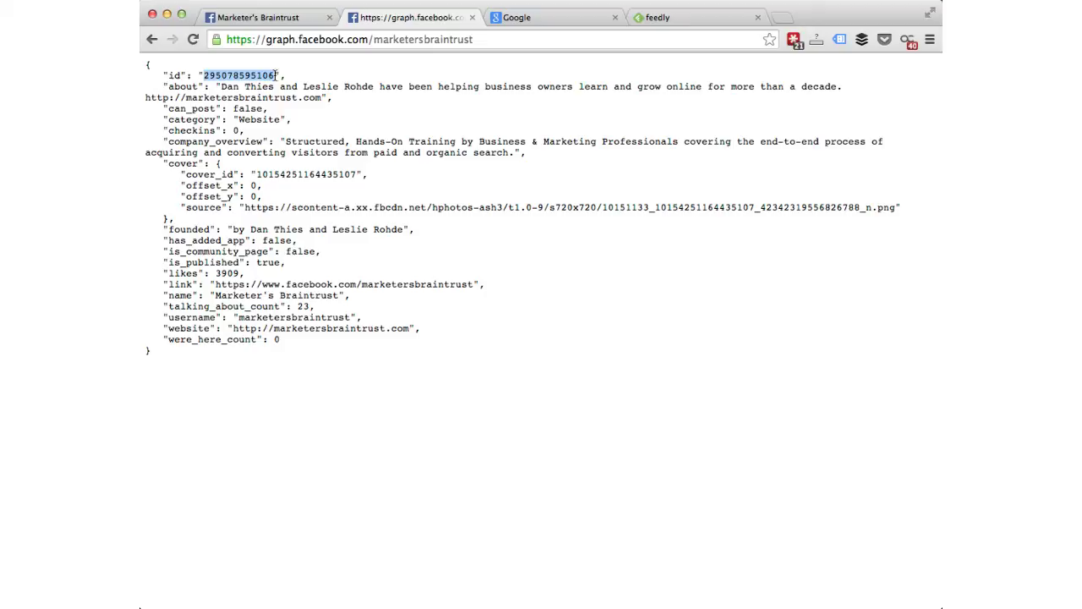
click(549, 17)
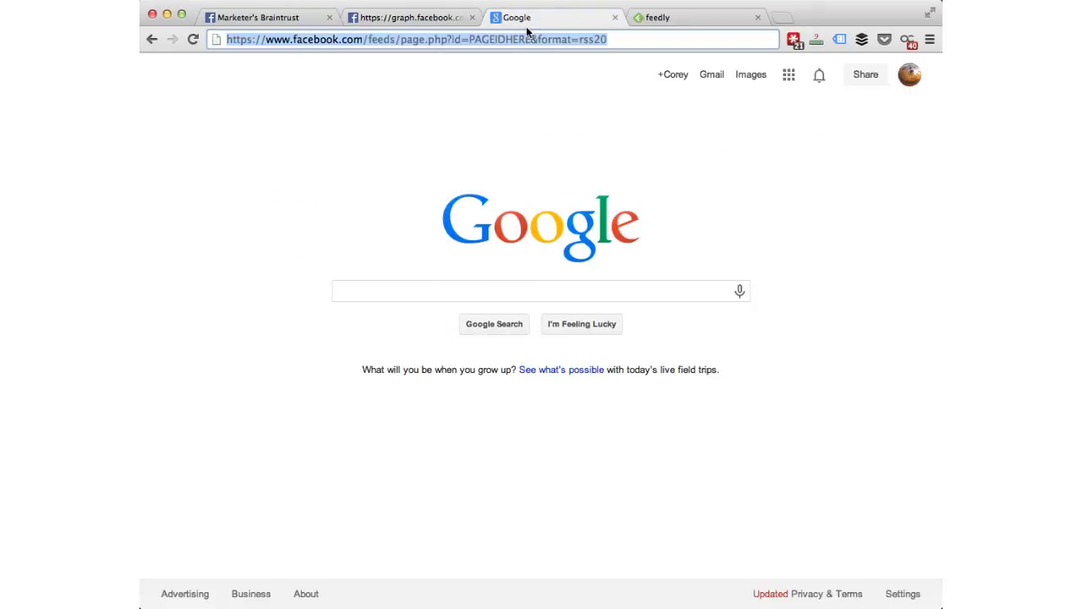
click(470, 40)
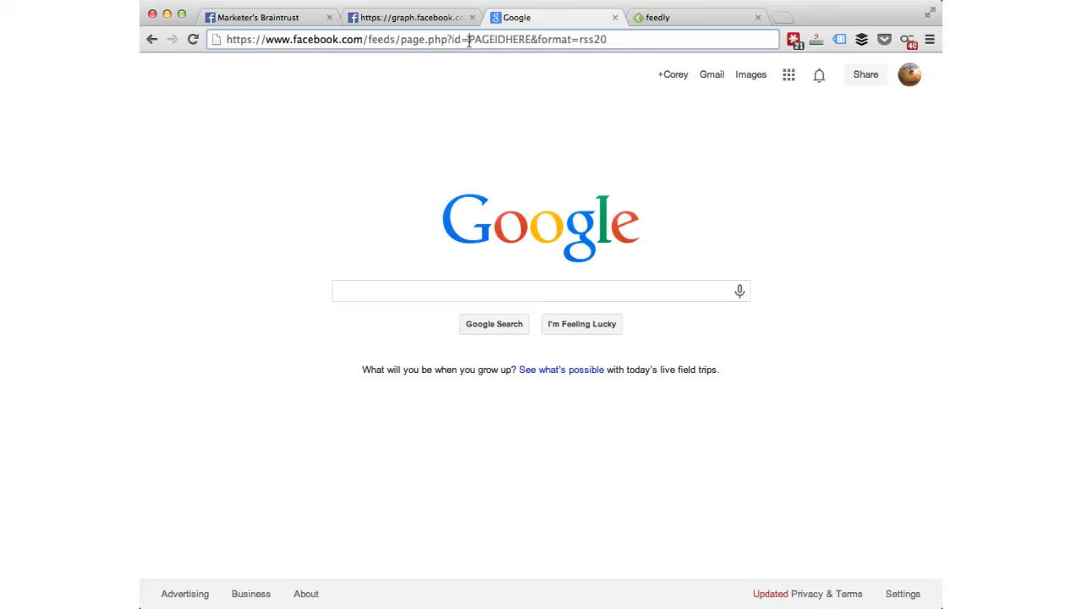
drag(469, 40, 530, 41)
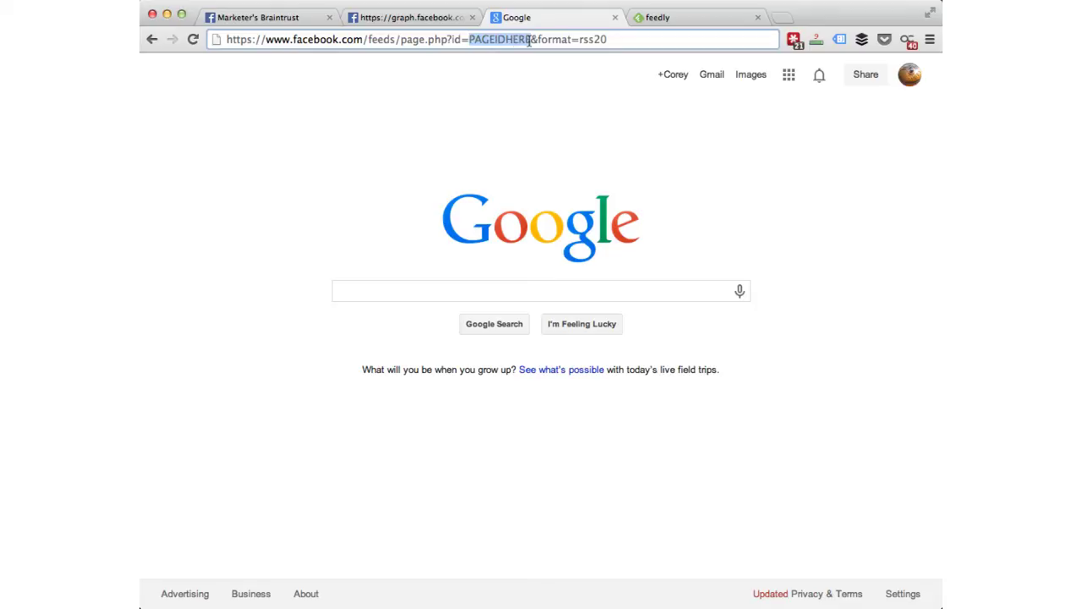
key(super+v)
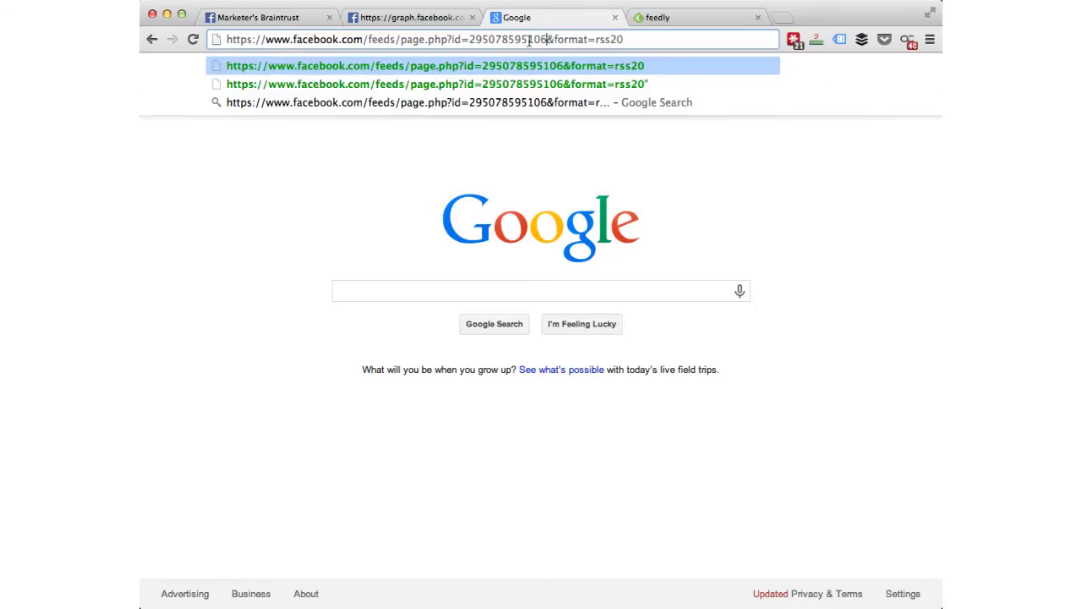
click(406, 179)
click(651, 41)
click(650, 40)
click(650, 41)
triple_click(650, 41)
key(super+c)
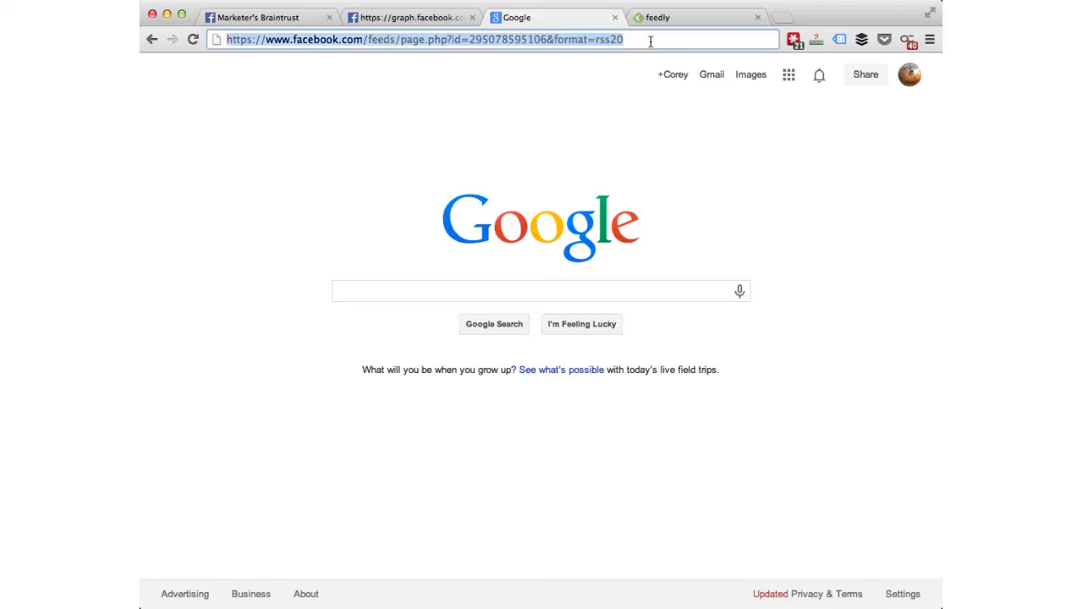
click(638, 41)
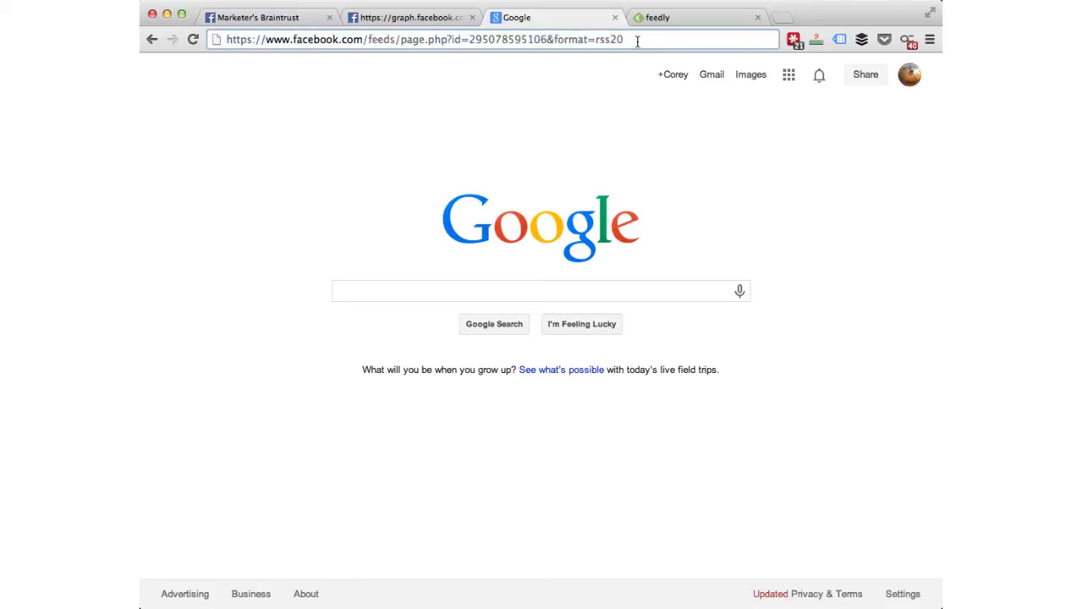
key(Return)
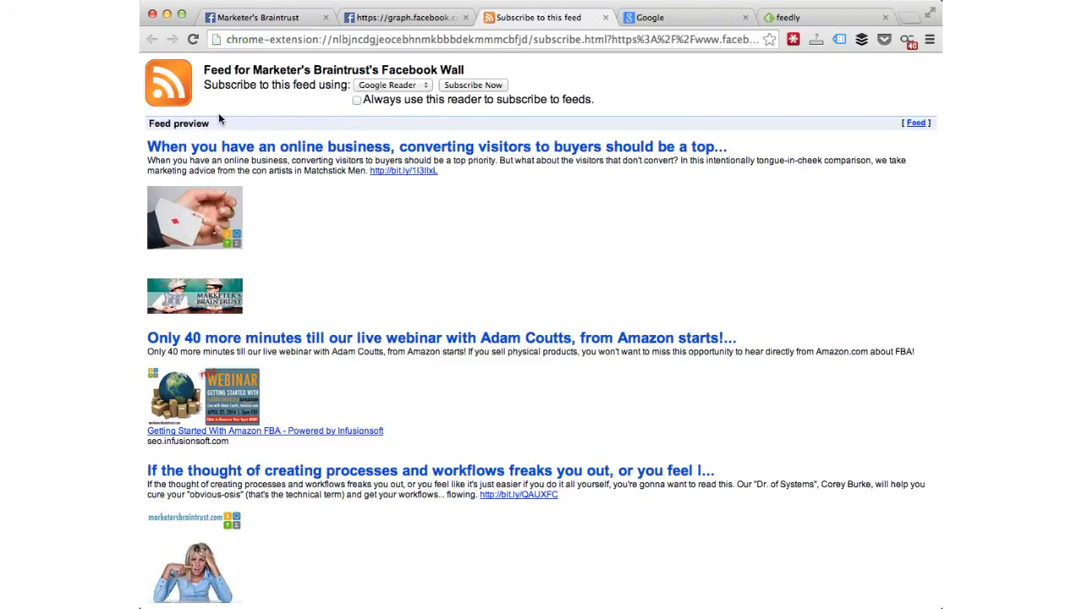
Step: Look over the feed preview, then go to the Feedly discover page
scroll(430, 401, down, 10)
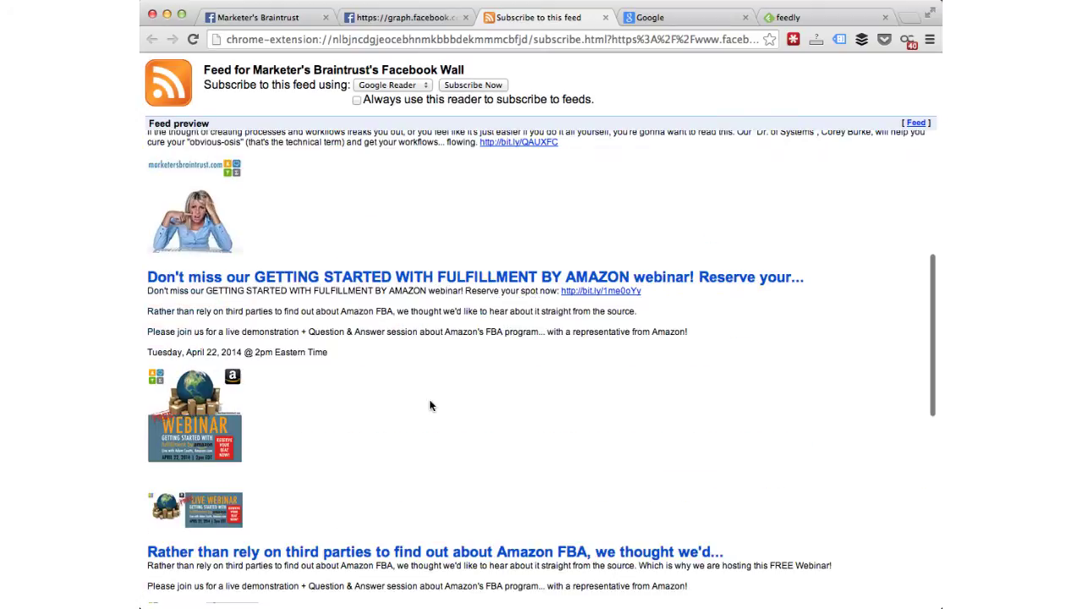
scroll(429, 406, up, 10)
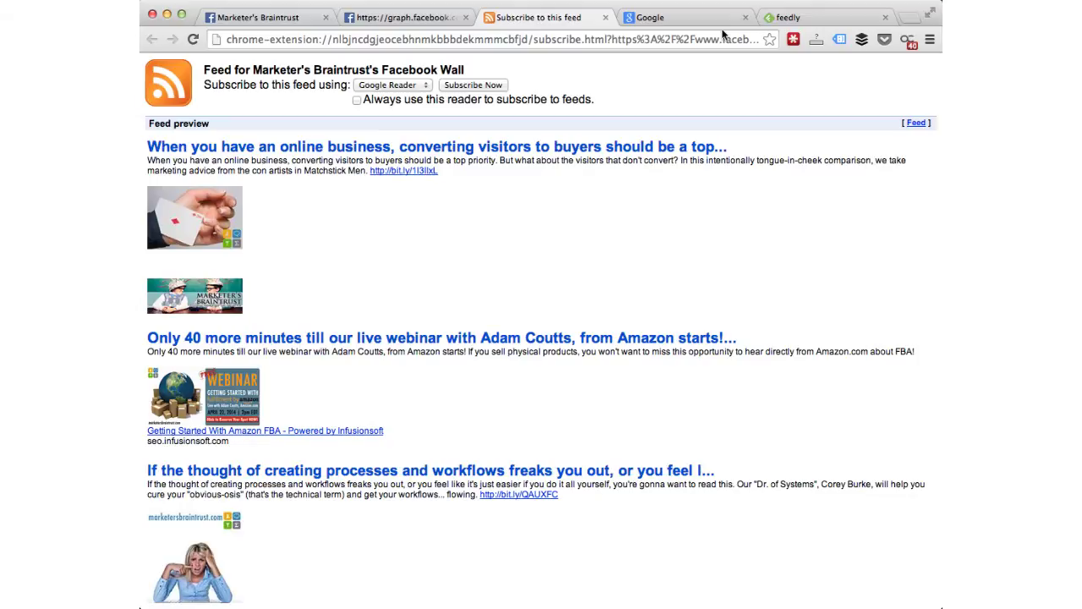
click(791, 23)
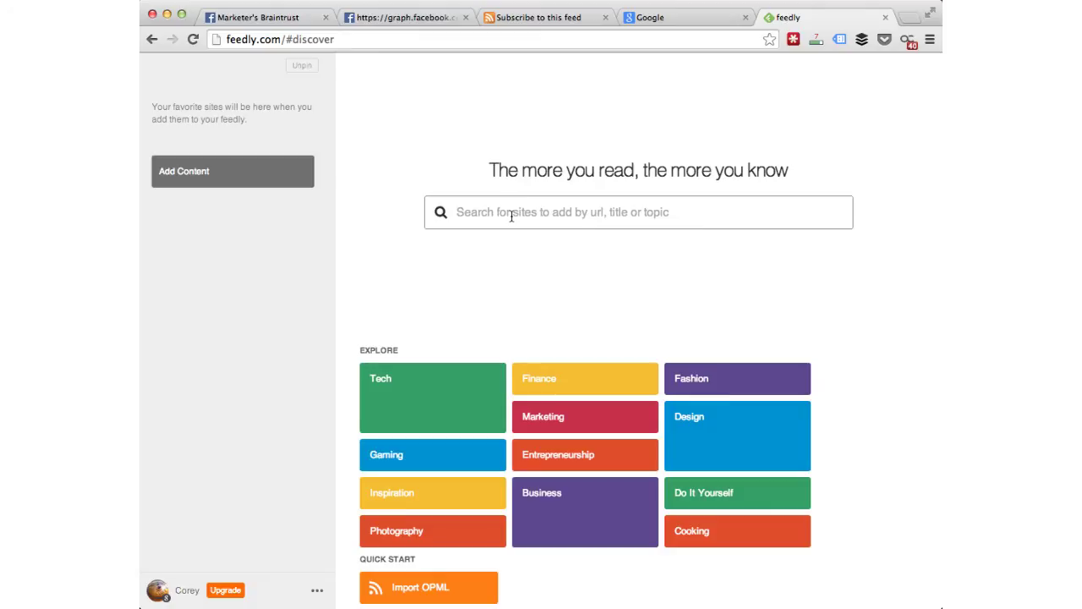
Step: Search Feedly for the pasted Facebook RSS address and open the Marketer's Braintrust's Facebook Wall result
key(super+v)
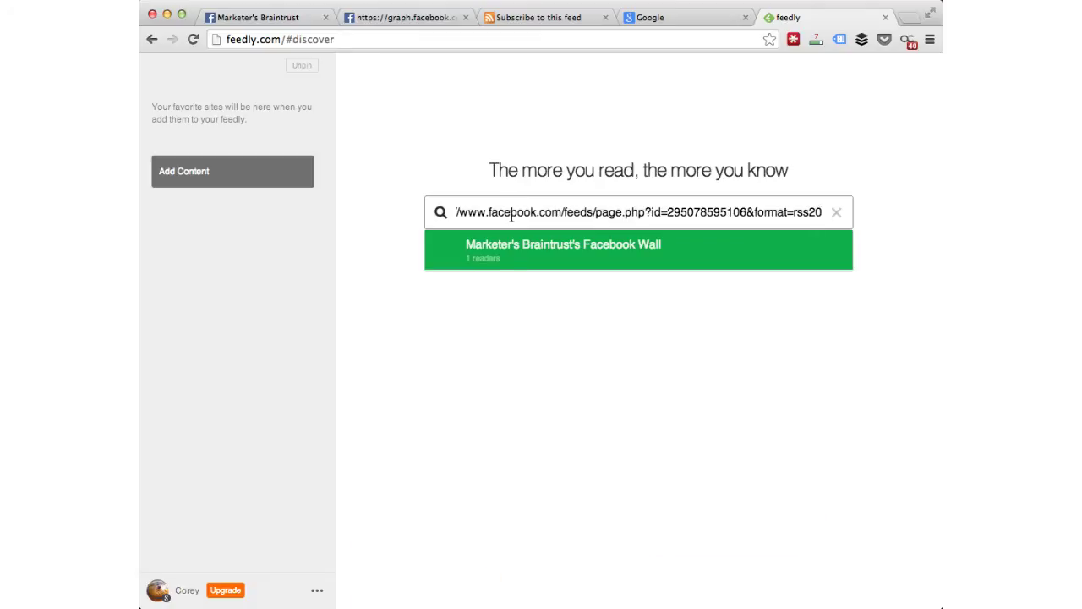
click(399, 224)
key(Return)
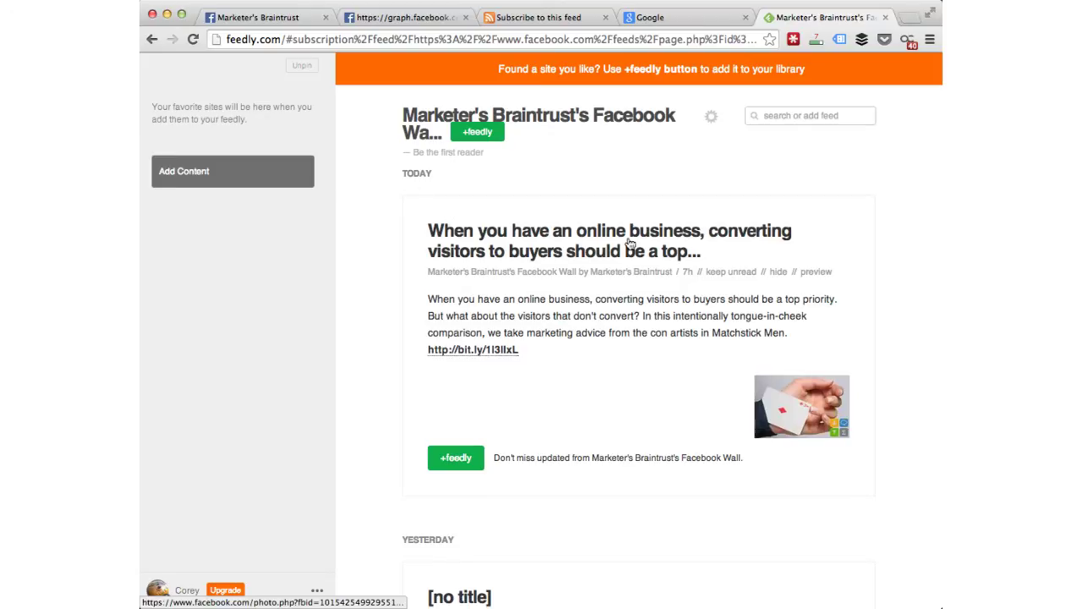
scroll(630, 242, down, 2)
scroll(630, 242, down, 2)
scroll(630, 253, down, 4)
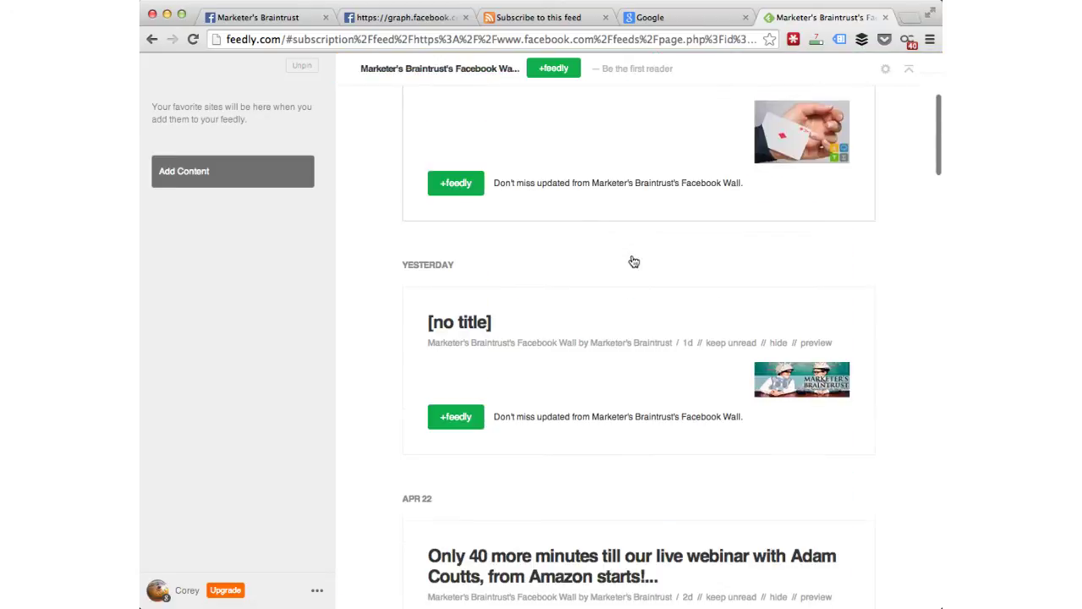
scroll(632, 261, down, 3)
scroll(583, 228, up, 6)
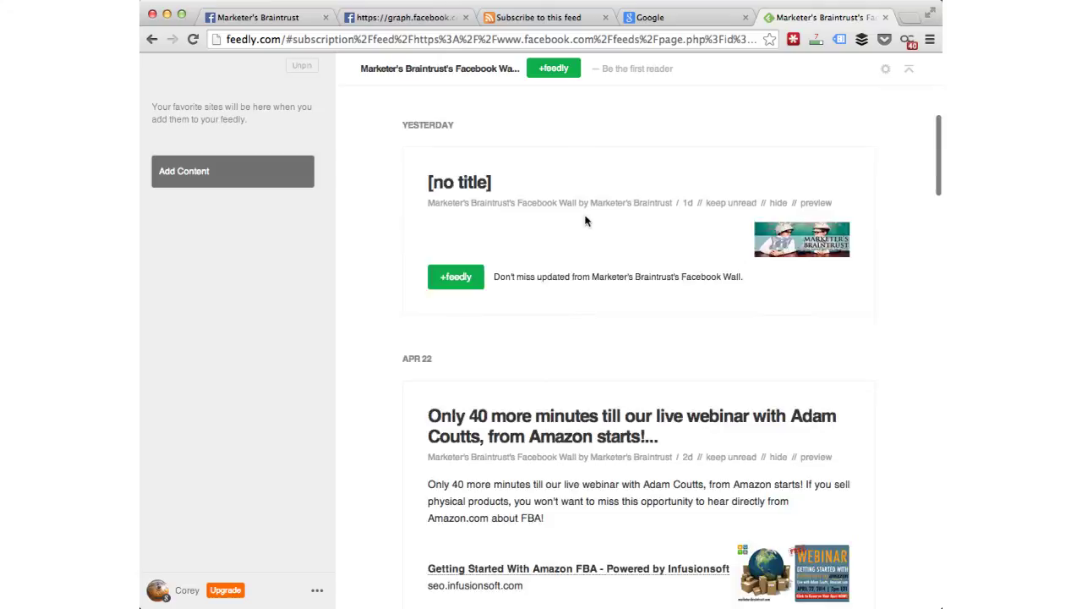
scroll(585, 220, up, 1)
scroll(609, 301, down, 5)
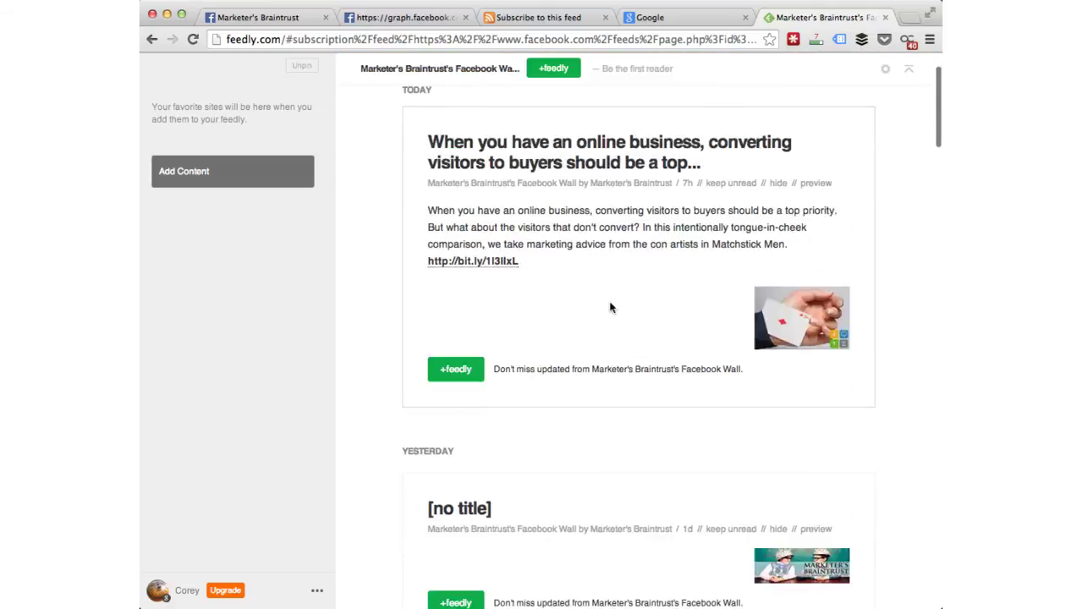
scroll(635, 306, down, 3)
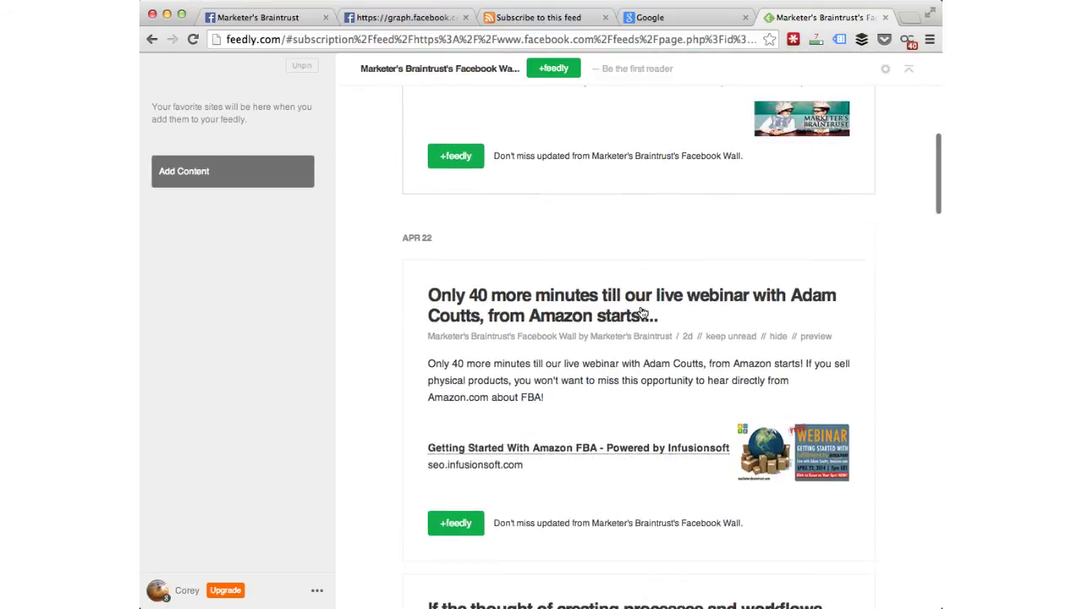
scroll(635, 292, down, 9)
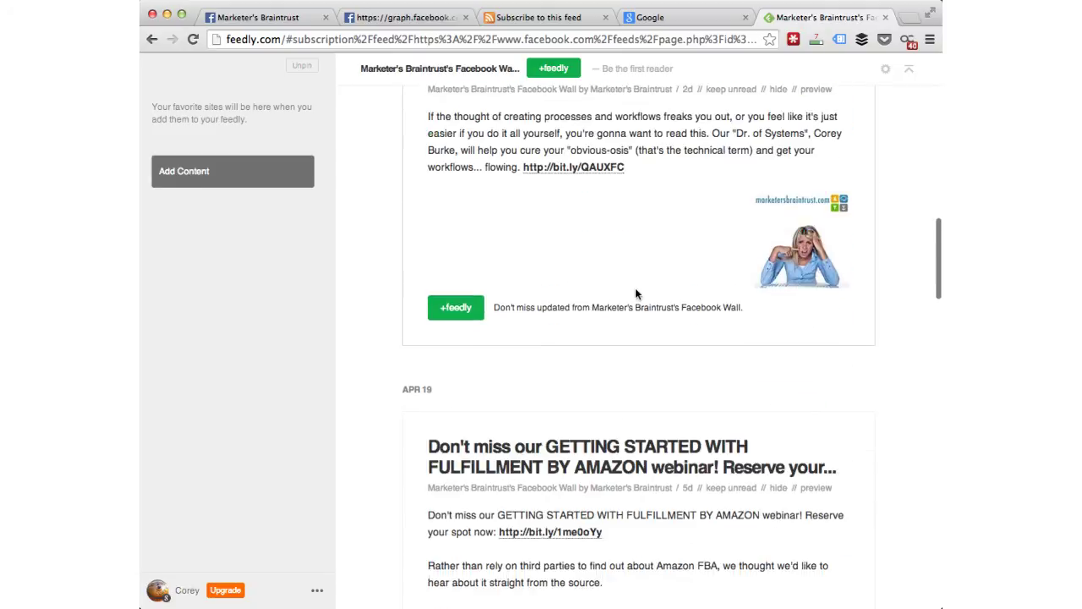
scroll(637, 295, down, 7)
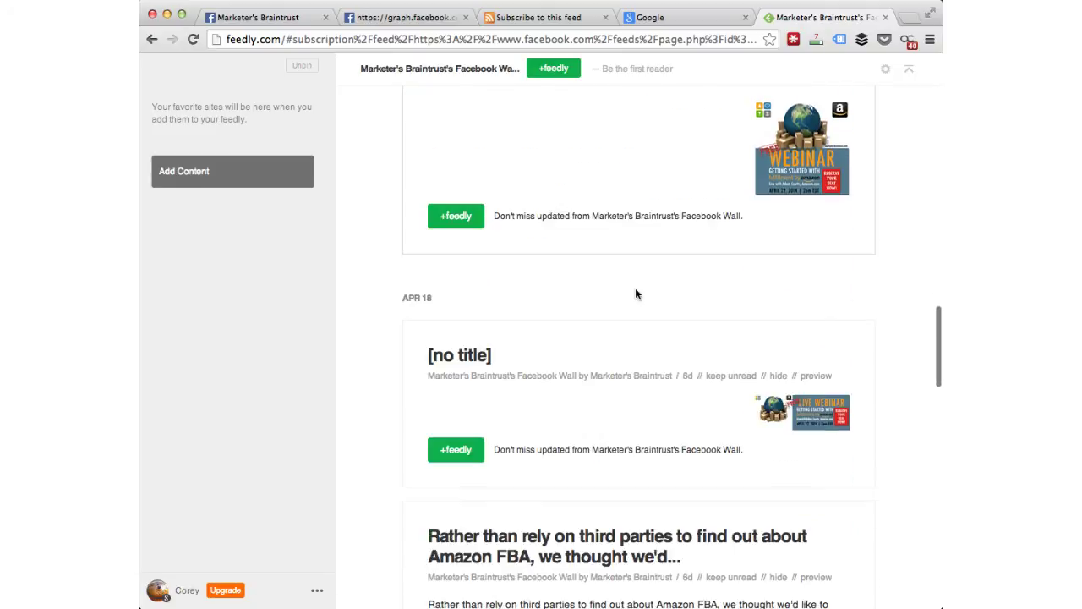
scroll(638, 295, up, 15)
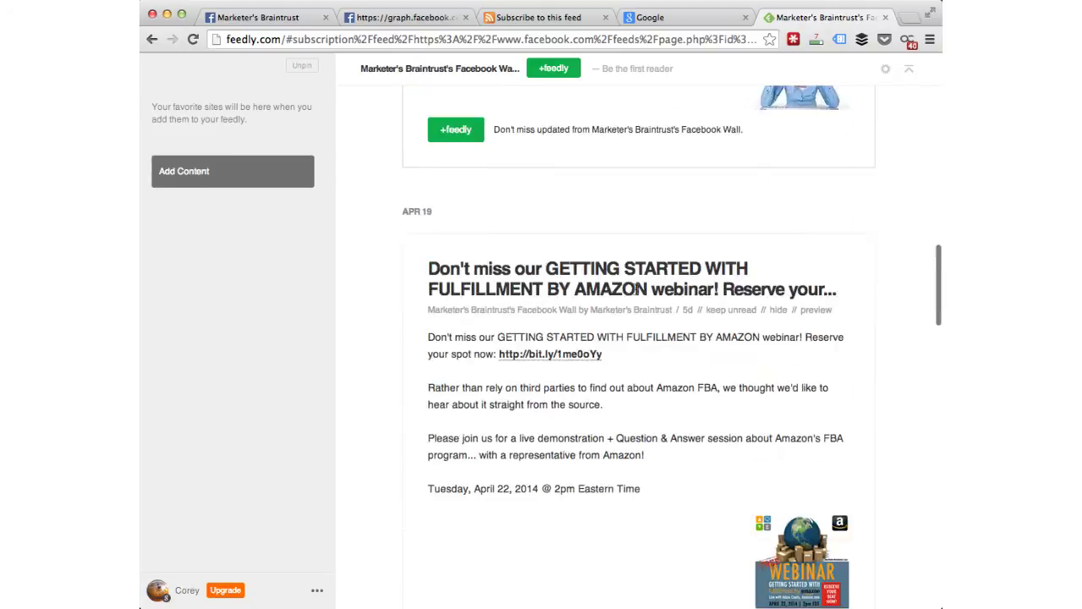
scroll(637, 295, up, 10)
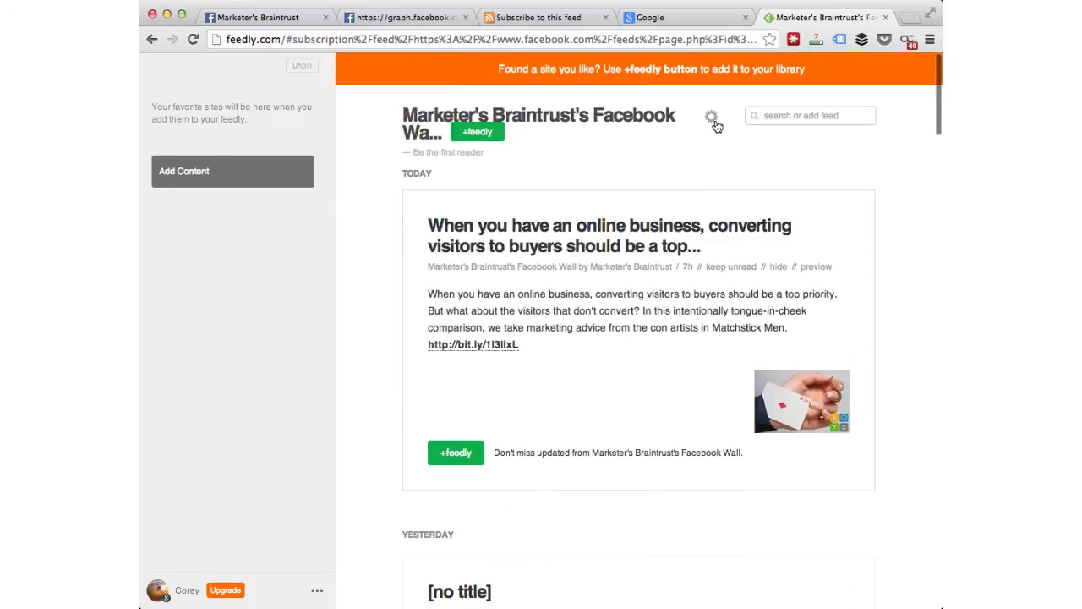
Step: Add Marketer's Braintrust's Facebook Wall to Feedly, filed under Uncategorized
click(478, 133)
click(246, 150)
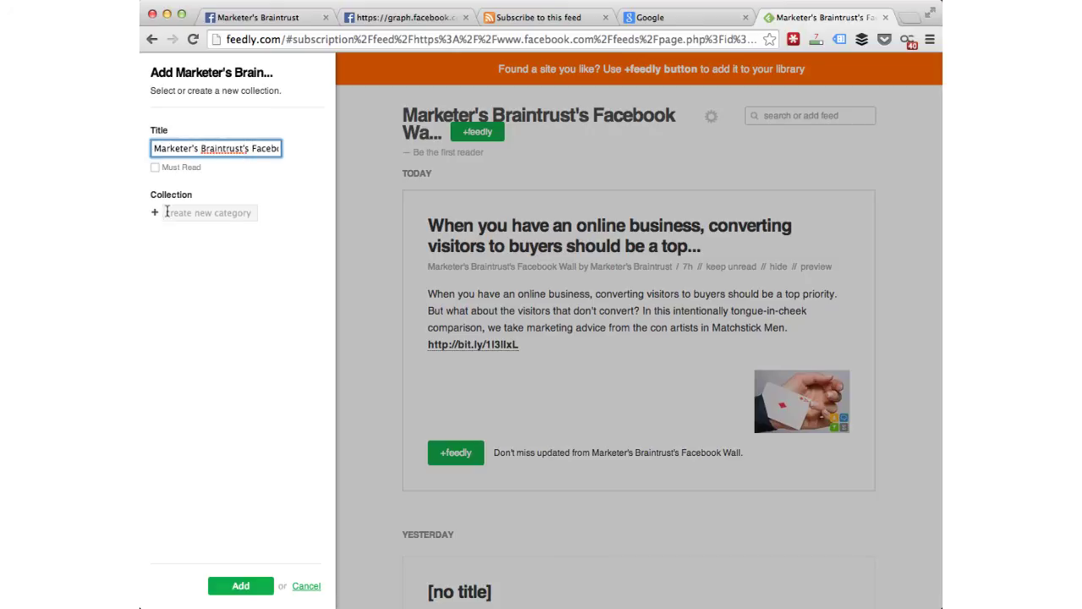
click(240, 587)
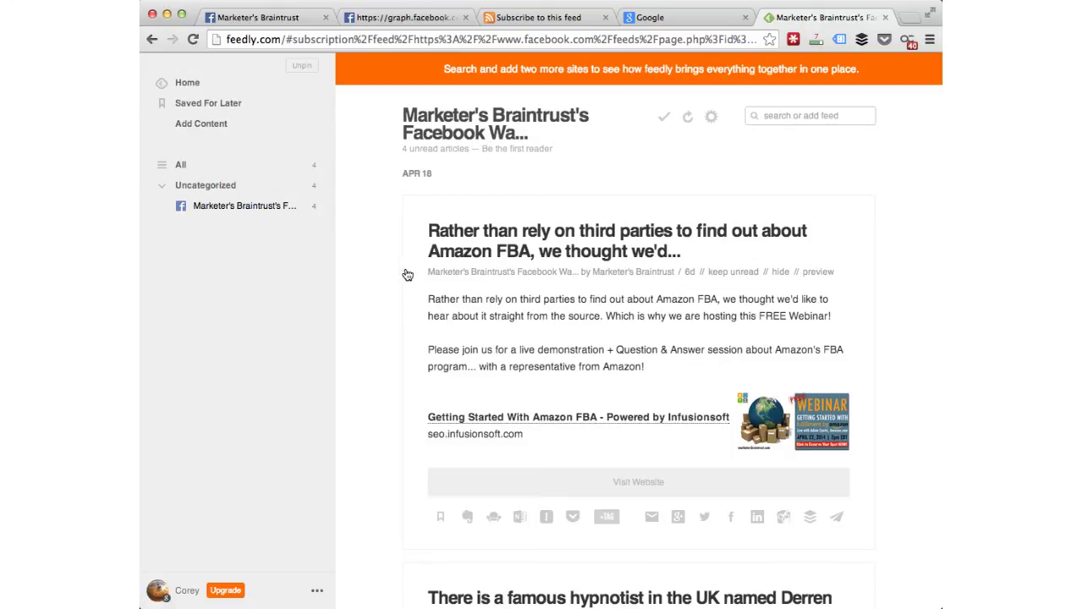
Step: Open the Amazon FBA webinar article's Facebook post in a new tab and view it
right_click(534, 248)
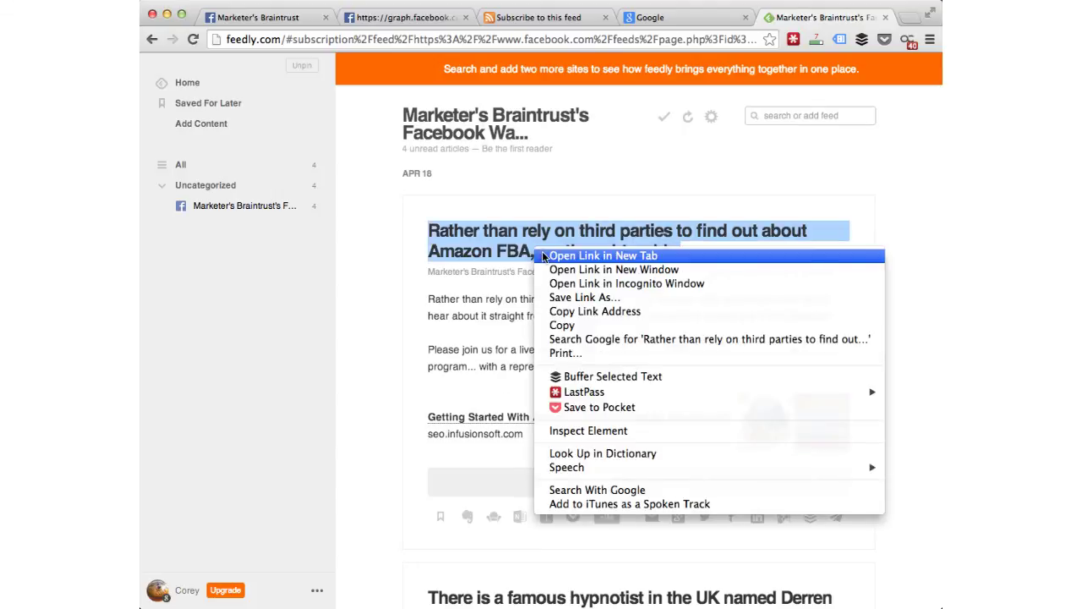
click(543, 255)
click(825, 19)
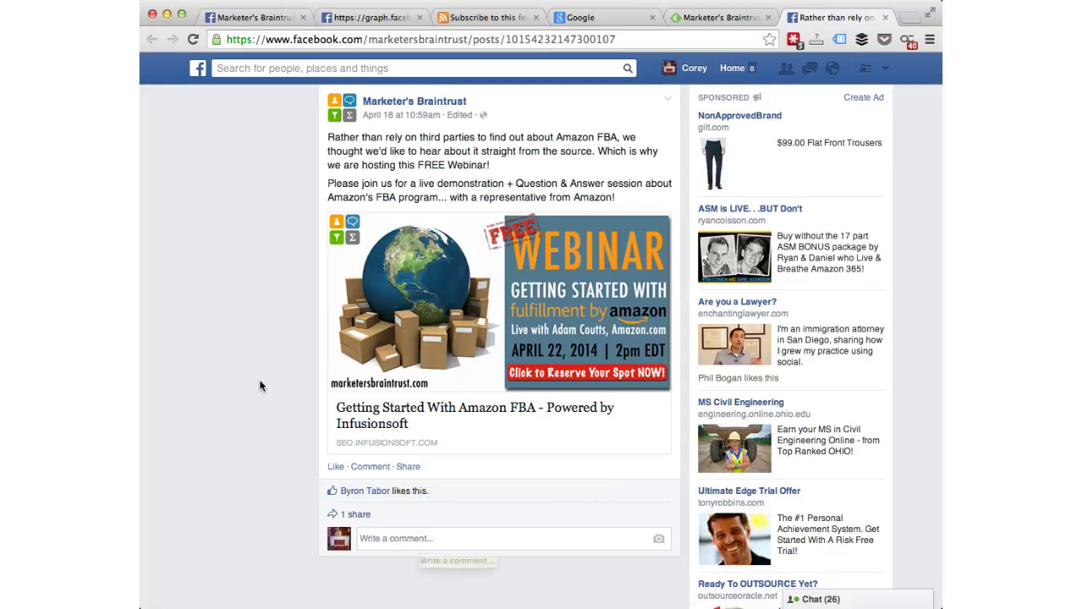
Step: Check the April 18 Amazon FBA webinar post on Facebook, then go back to Feedly
scroll(261, 386, up, 1)
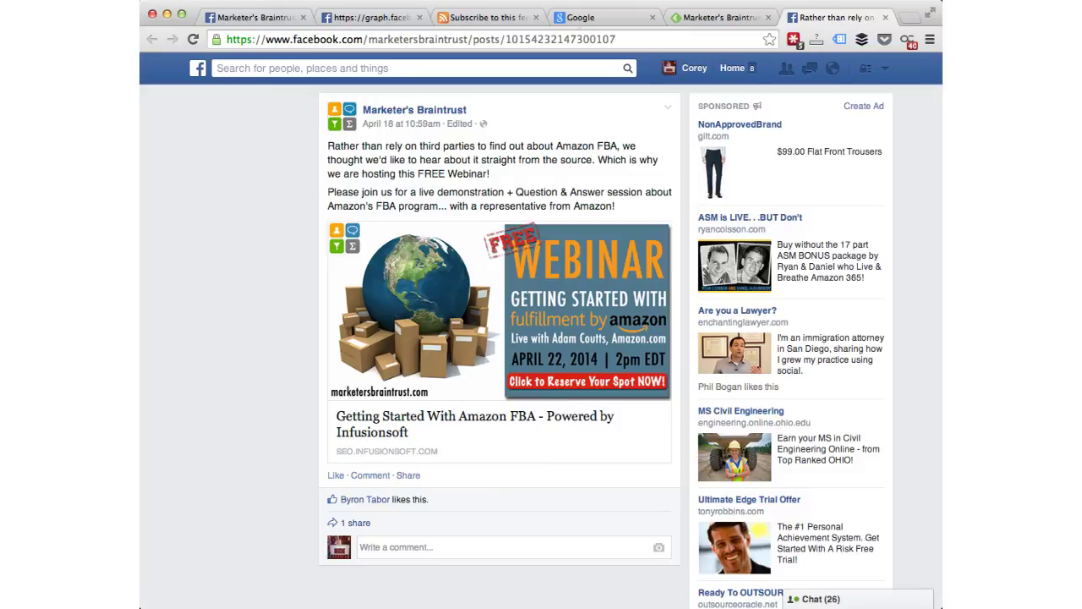
click(695, 17)
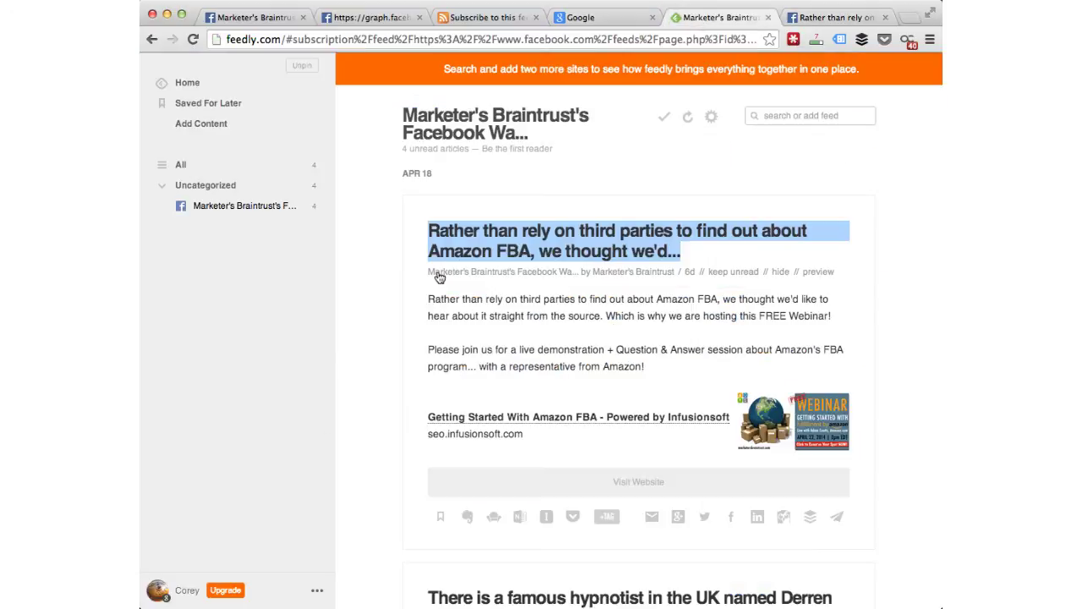